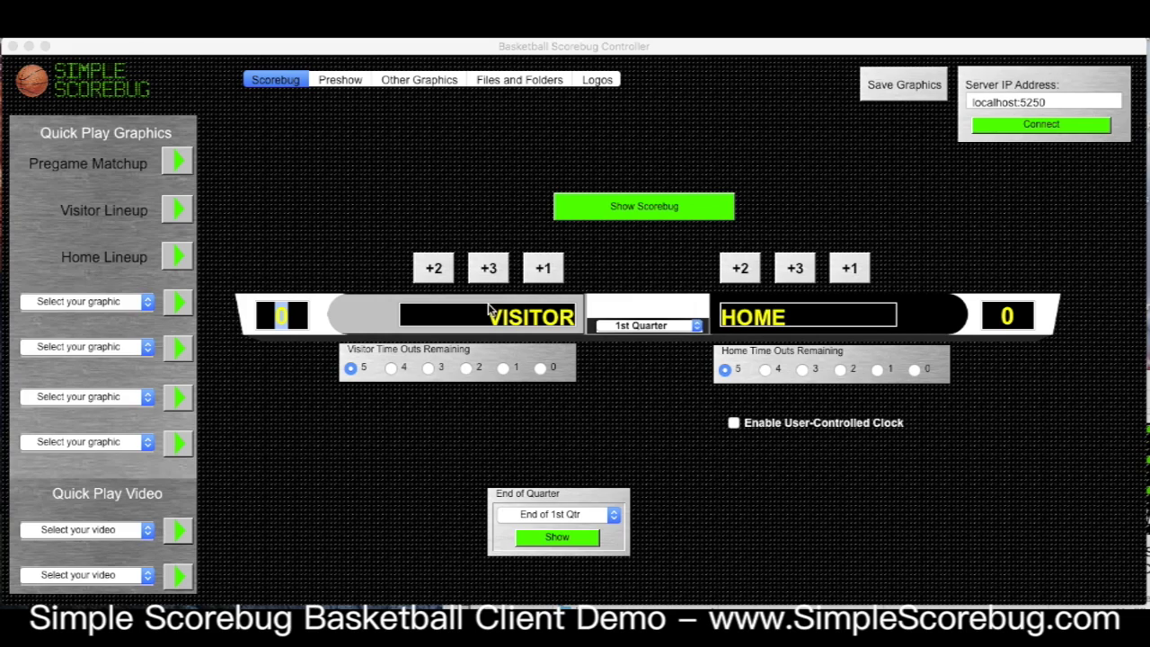
- Add 2, 3 and 1 points to the visitor score for 6, keeping the period at 1st Quarter
{"action": "left_click_drag", "start_coordinate": [479, 315], "coordinate": [626, 312]}
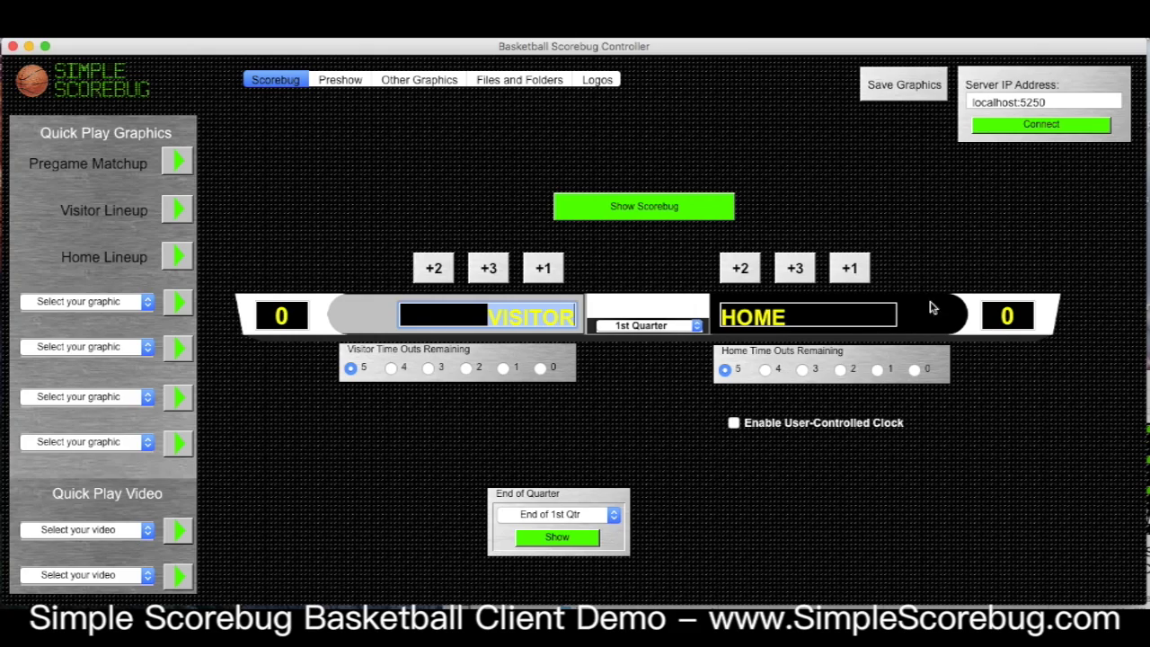
{"action": "left_click", "coordinate": [435, 270]}
{"action": "left_click", "coordinate": [496, 271]}
{"action": "left_click", "coordinate": [544, 269]}
{"action": "left_click", "coordinate": [646, 326]}
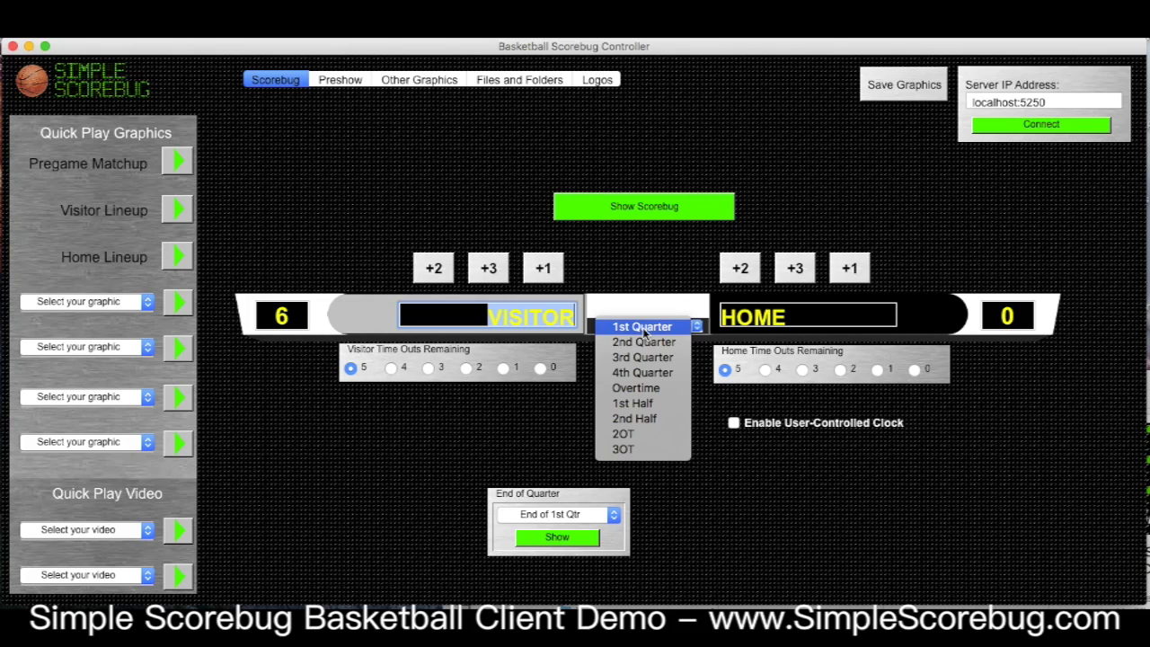
{"action": "left_click", "coordinate": [706, 441]}
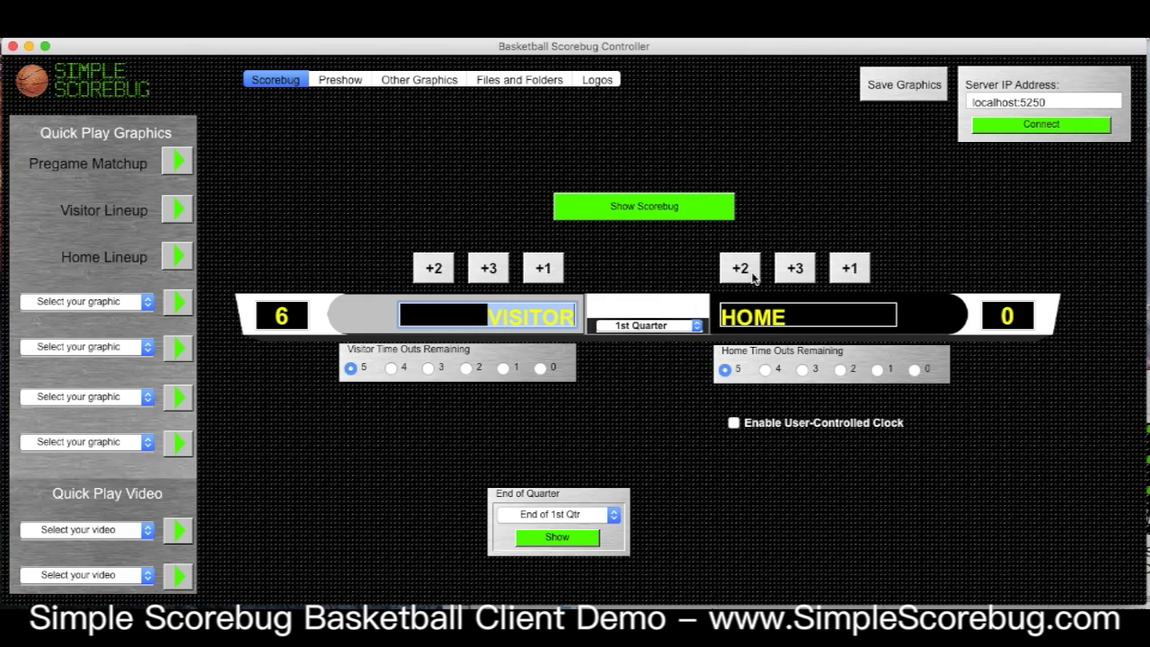
- Enable the user-controlled clock, put it on air, and run it down from 8:00 before stopping
{"action": "left_click", "coordinate": [734, 423]}
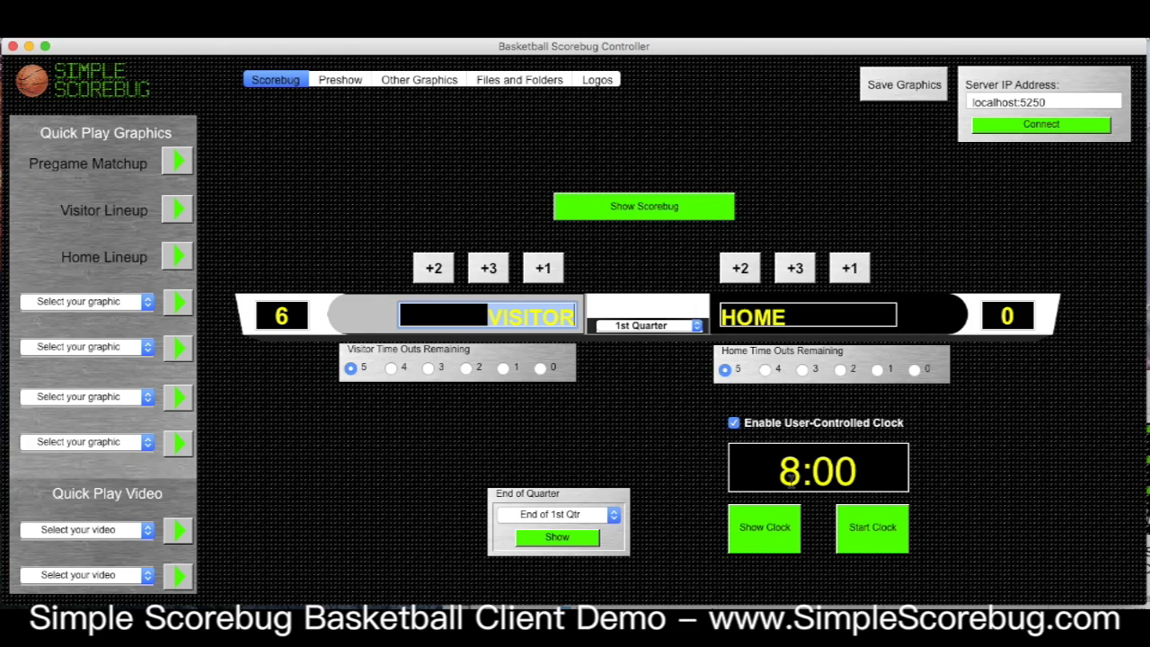
{"action": "left_click", "coordinate": [767, 546]}
{"action": "left_click", "coordinate": [887, 539]}
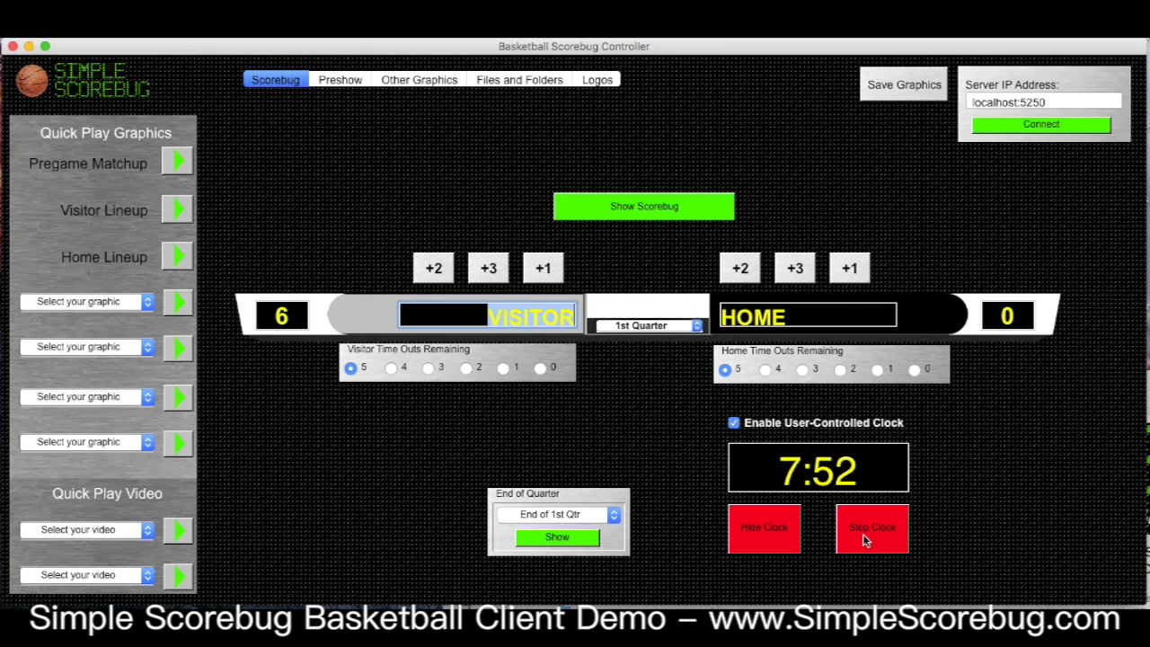
{"action": "left_click", "coordinate": [864, 537]}
- Change the clock's last seconds digit to 6, then run and stop it at 7:52
{"action": "left_click_drag", "start_coordinate": [856, 487], "coordinate": [840, 476]}
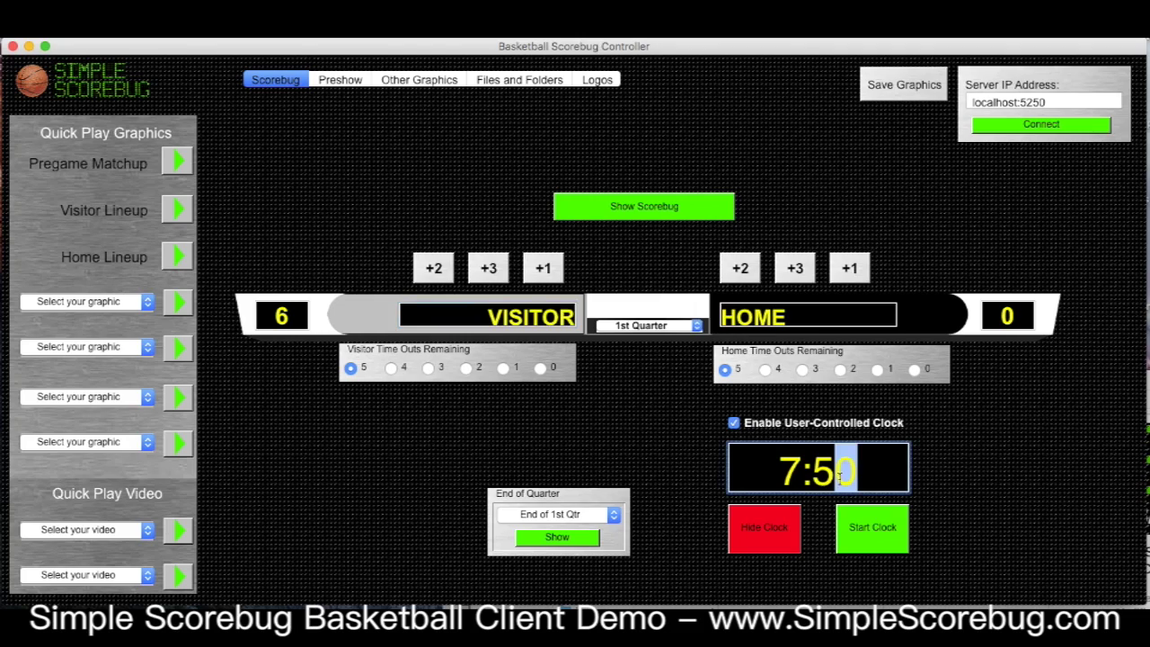
{"action": "type", "text": "6"}
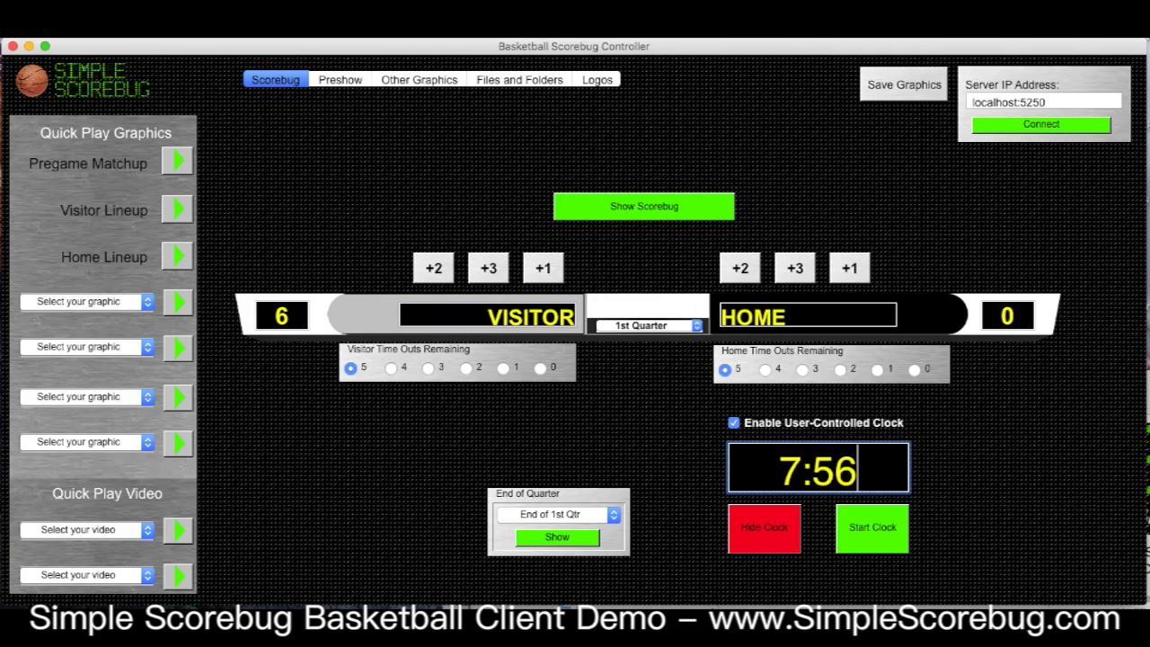
{"action": "left_click", "coordinate": [860, 527]}
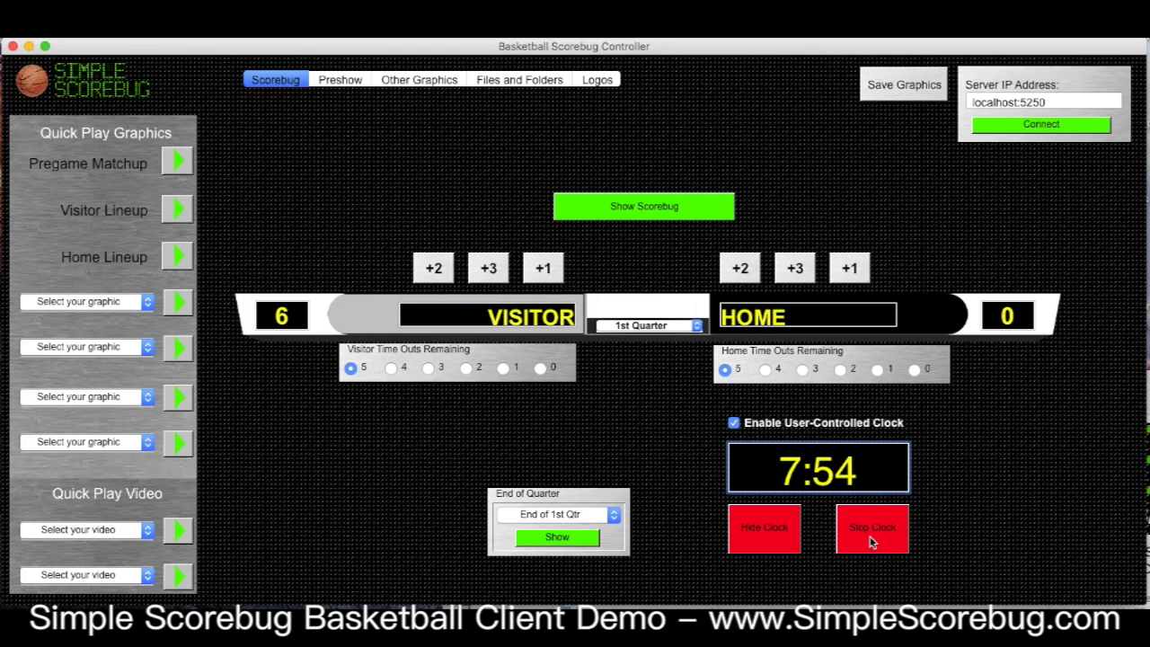
{"action": "left_click", "coordinate": [870, 540]}
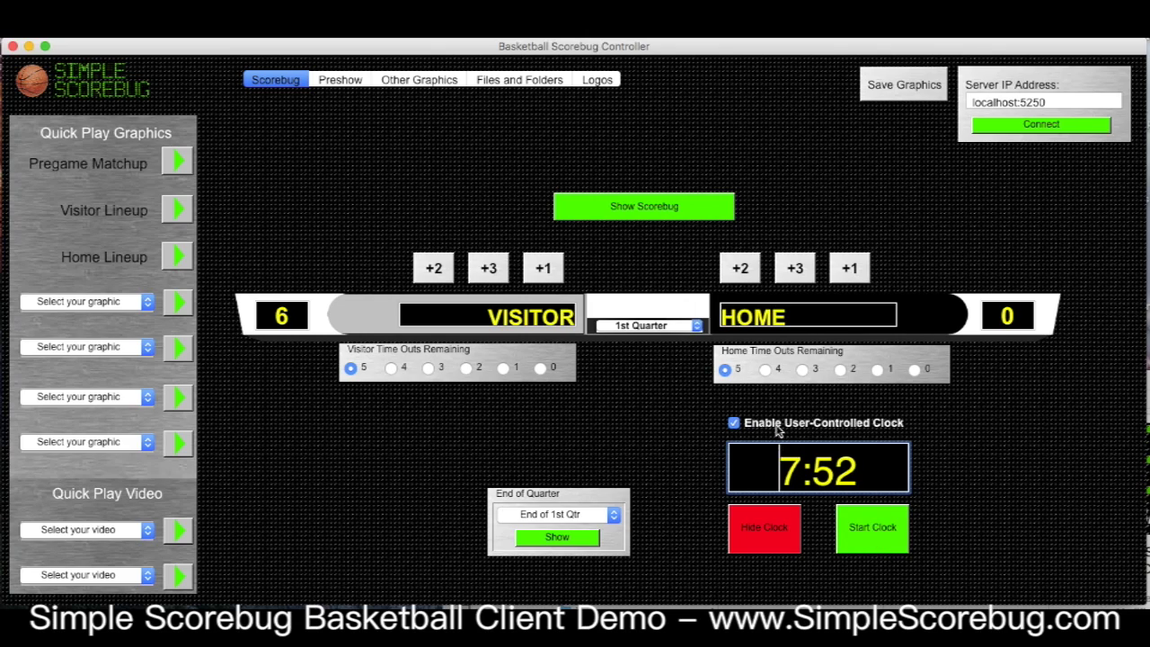
- Show, hide and re-show the scorebug, then show and hide the End of Quarter graphic
{"action": "left_click", "coordinate": [630, 214]}
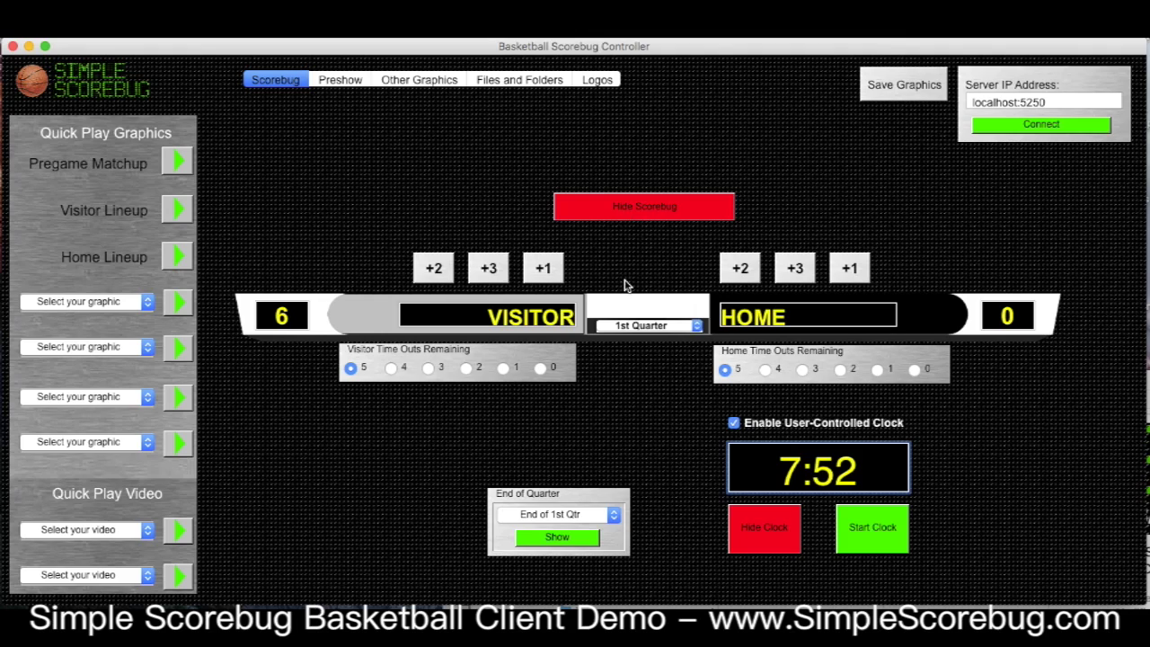
{"action": "left_click", "coordinate": [631, 212]}
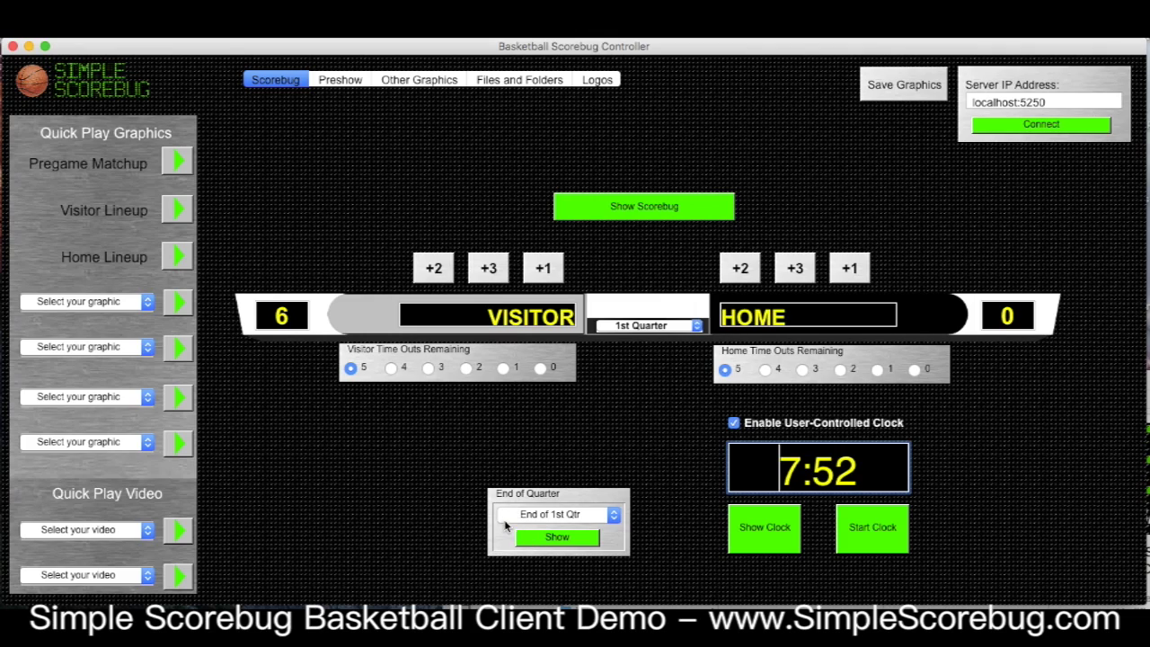
{"action": "left_click", "coordinate": [631, 216]}
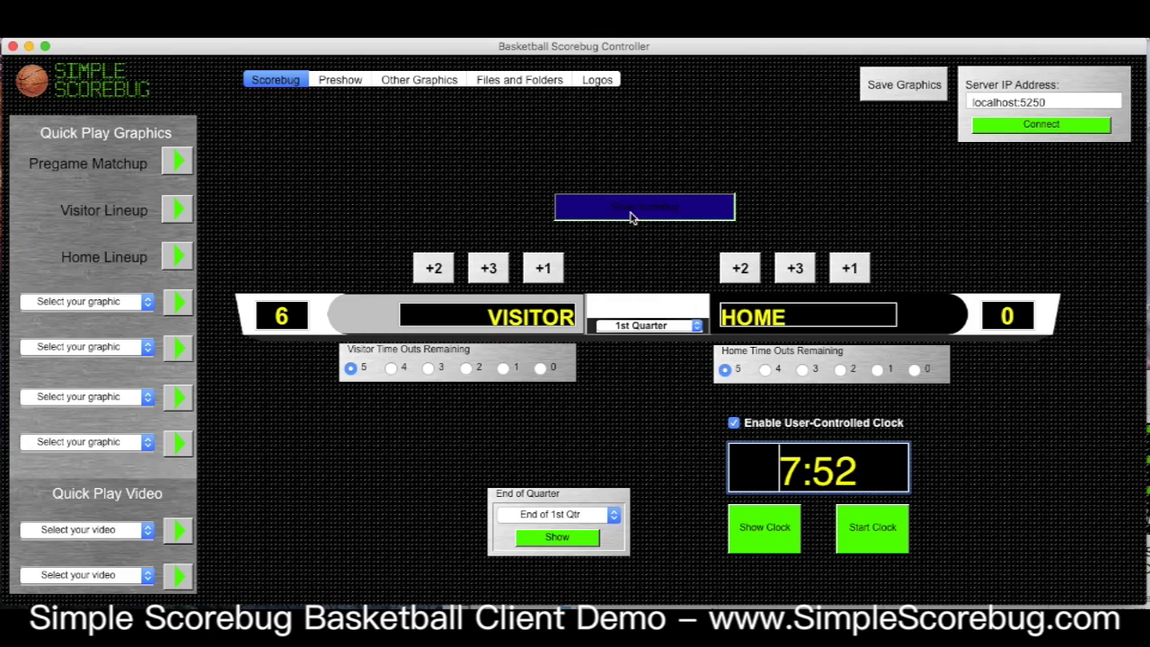
{"action": "left_click", "coordinate": [551, 539]}
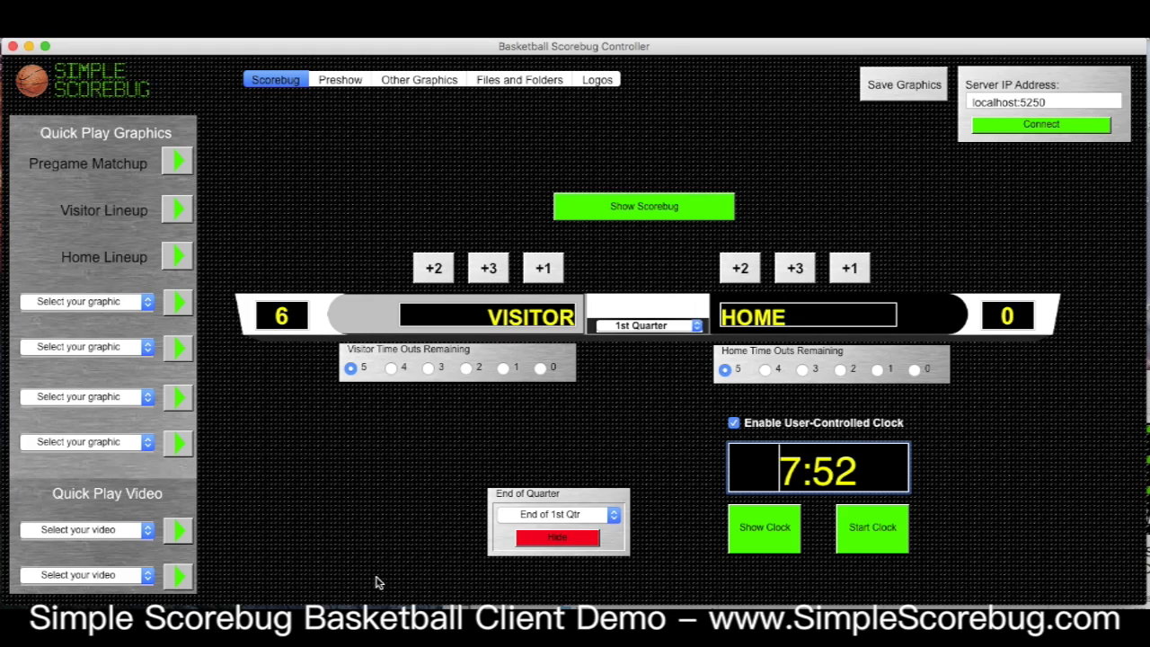
{"action": "left_click", "coordinate": [557, 539]}
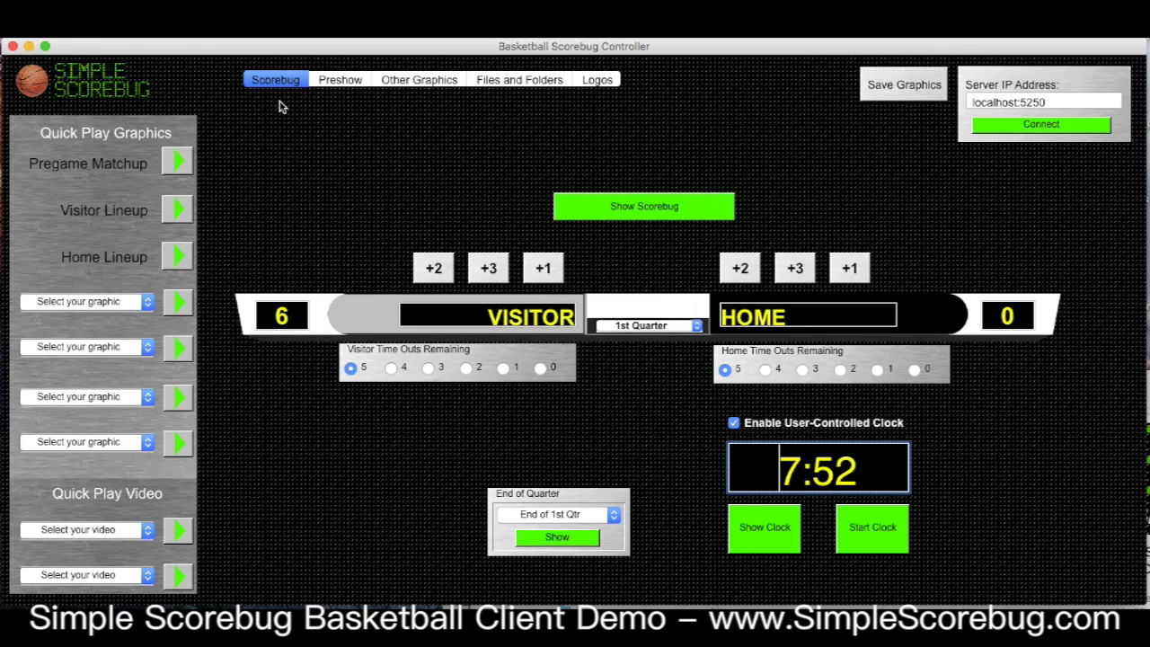
- Switch between the Preshow and Scorebug pages twice, ending on Other Graphics with its rundown
{"action": "left_click", "coordinate": [334, 85]}
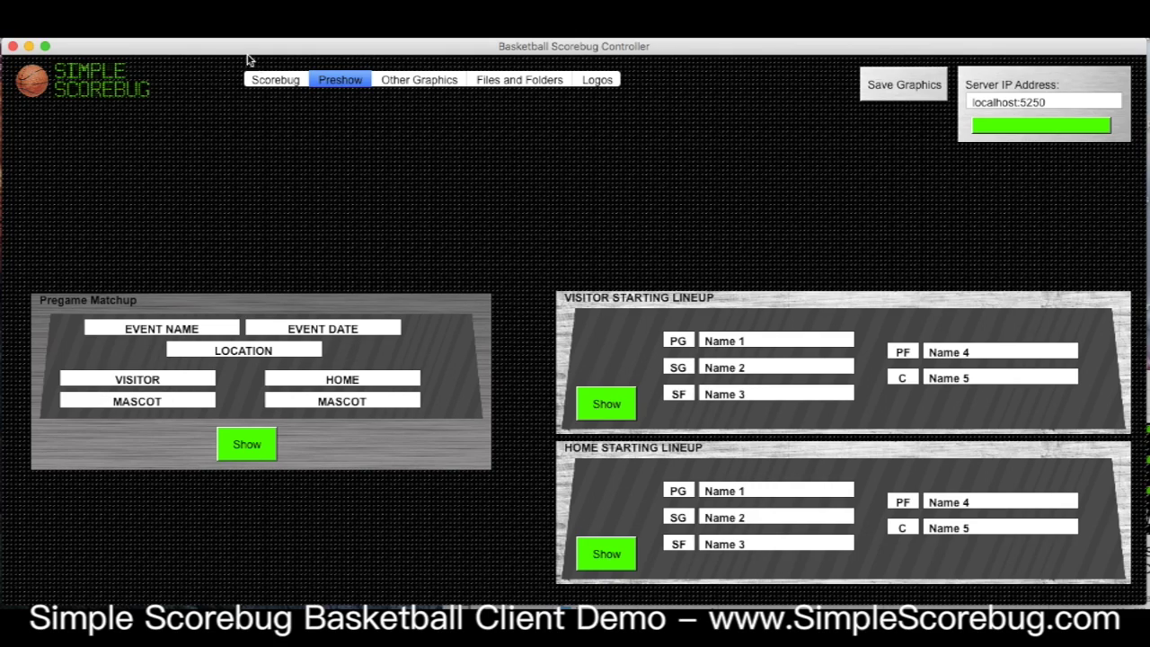
{"action": "left_click", "coordinate": [276, 81]}
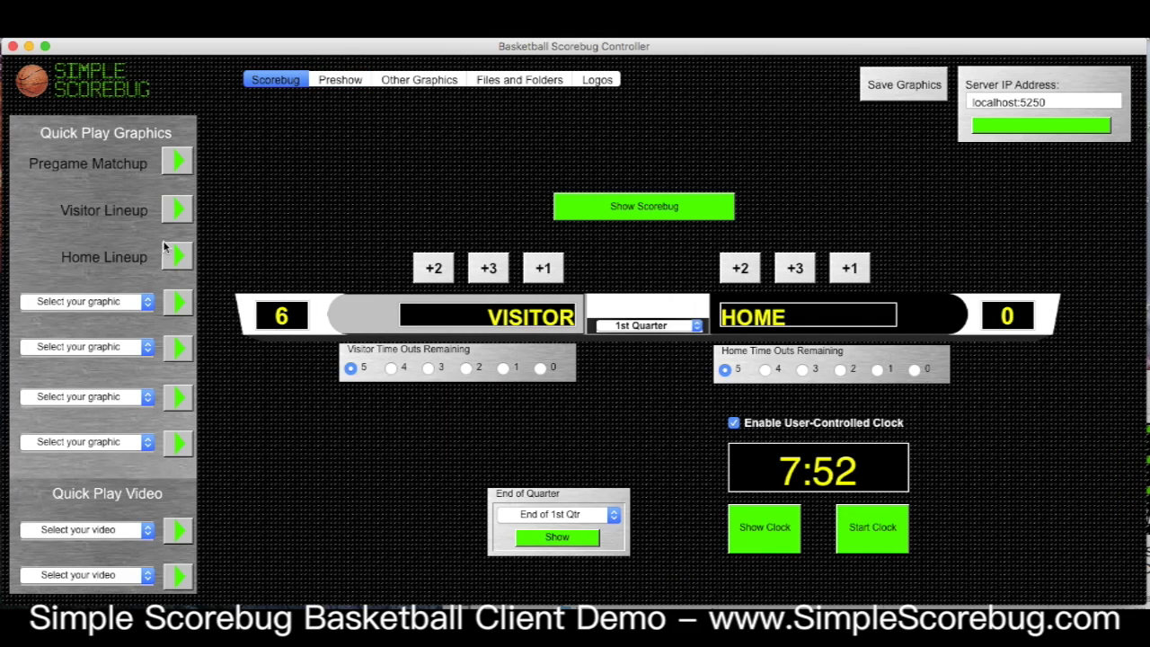
{"action": "left_click", "coordinate": [341, 80]}
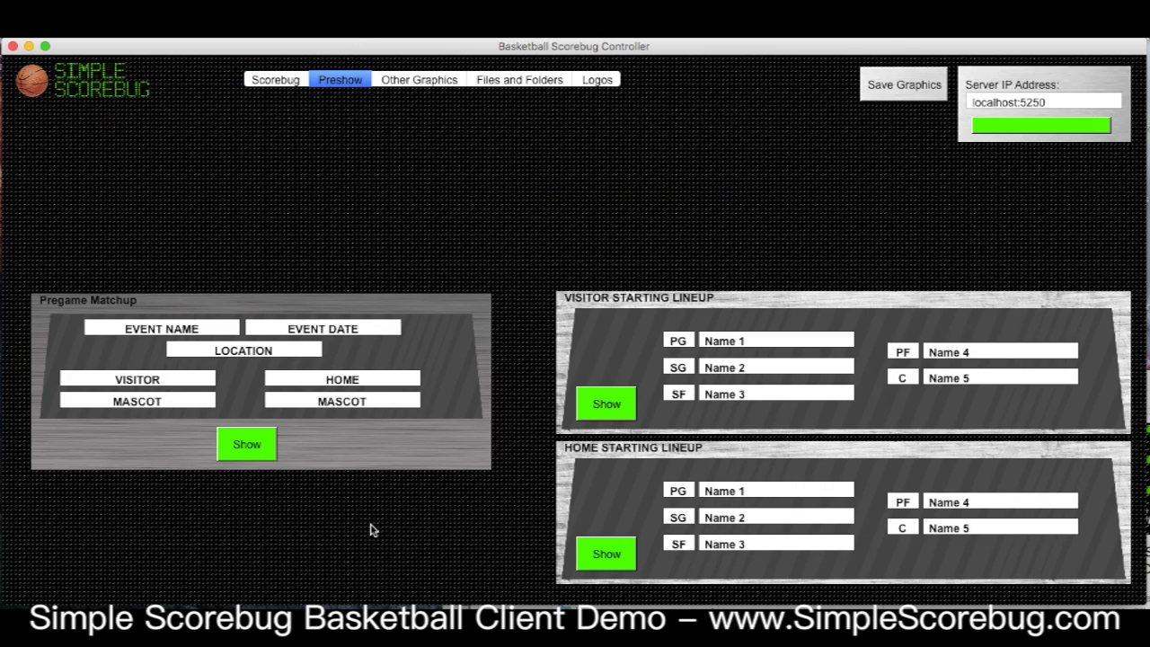
{"action": "left_click", "coordinate": [284, 82]}
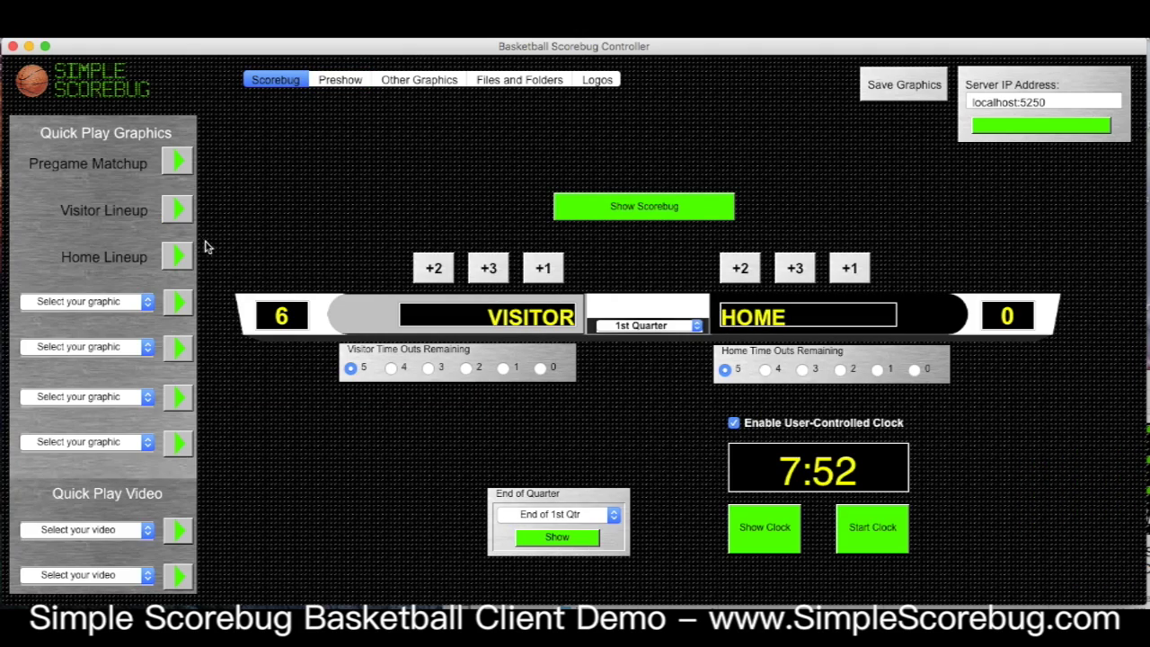
{"action": "left_click", "coordinate": [412, 78]}
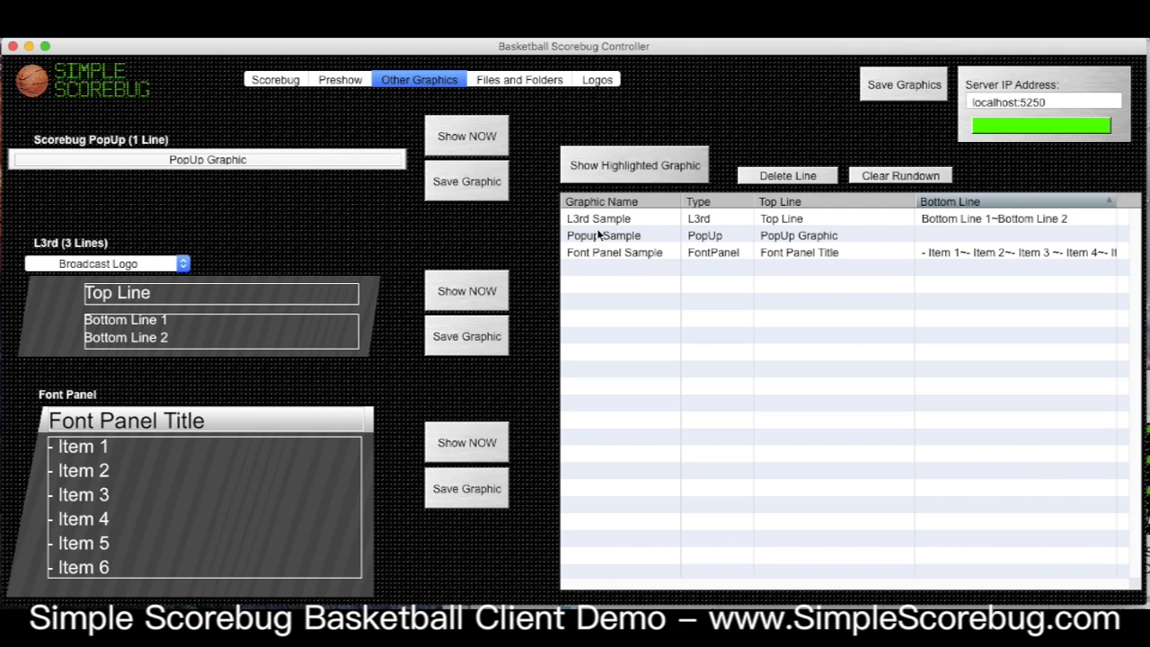
{"action": "mouse_move", "coordinate": [595, 220]}
{"action": "left_mouse_down"}
{"action": "mouse_move", "coordinate": [598, 244]}
{"action": "mouse_move", "coordinate": [596, 225]}
{"action": "left_mouse_up"}
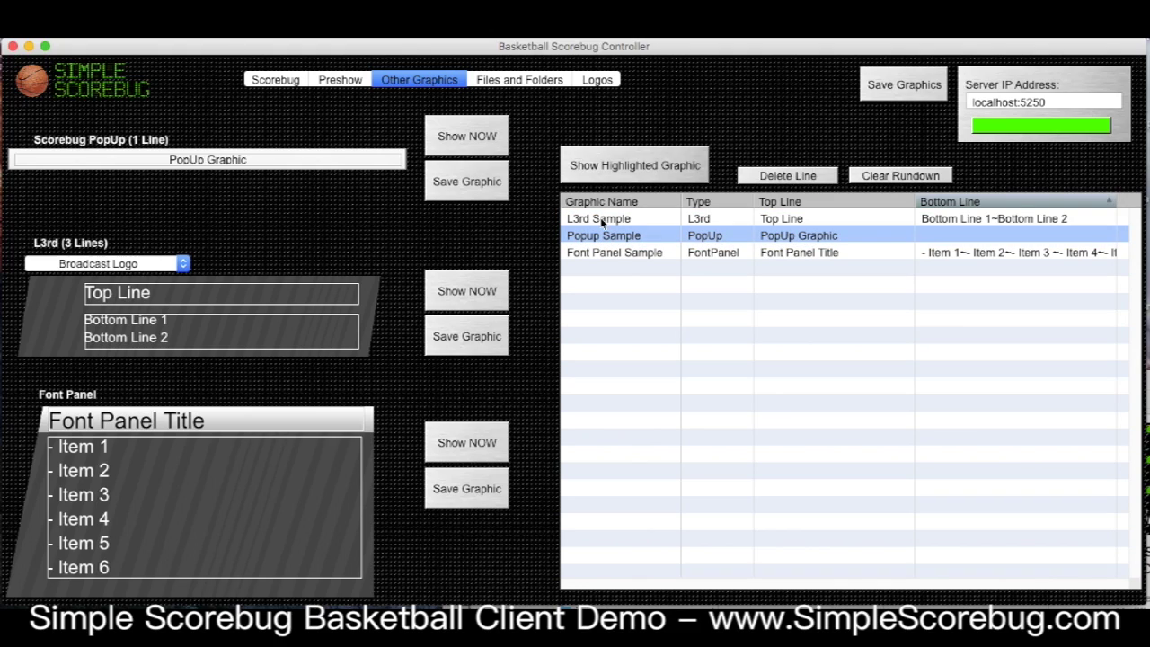
{"action": "double_click", "coordinate": [785, 219]}
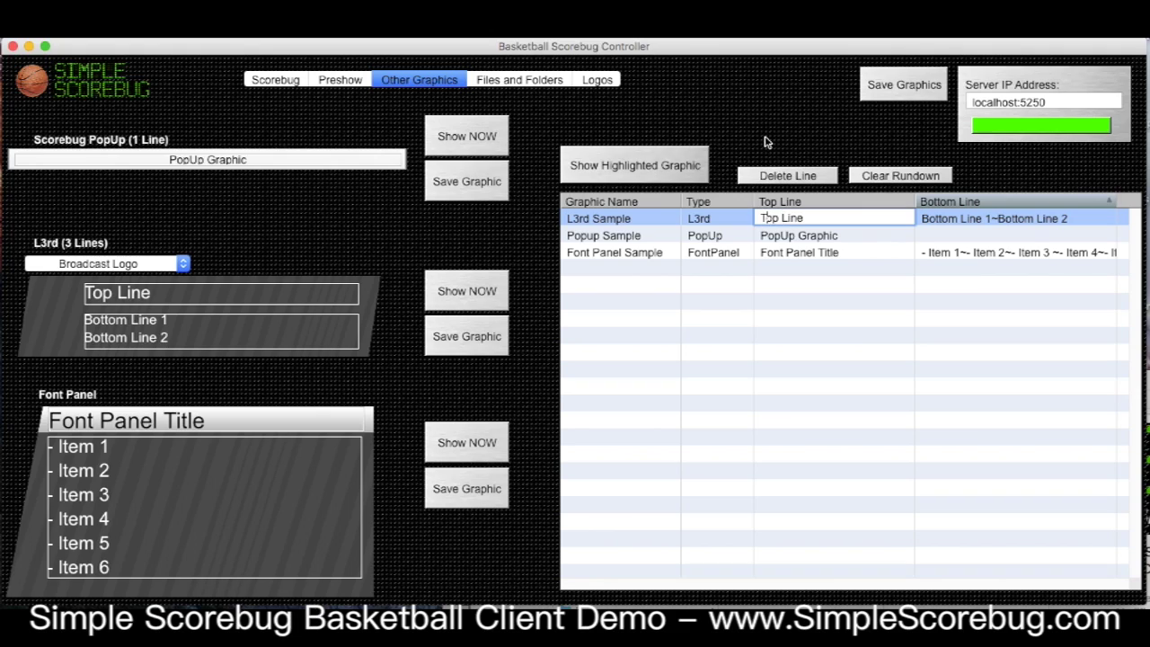
{"action": "left_click", "coordinate": [764, 141]}
{"action": "left_click", "coordinate": [771, 224]}
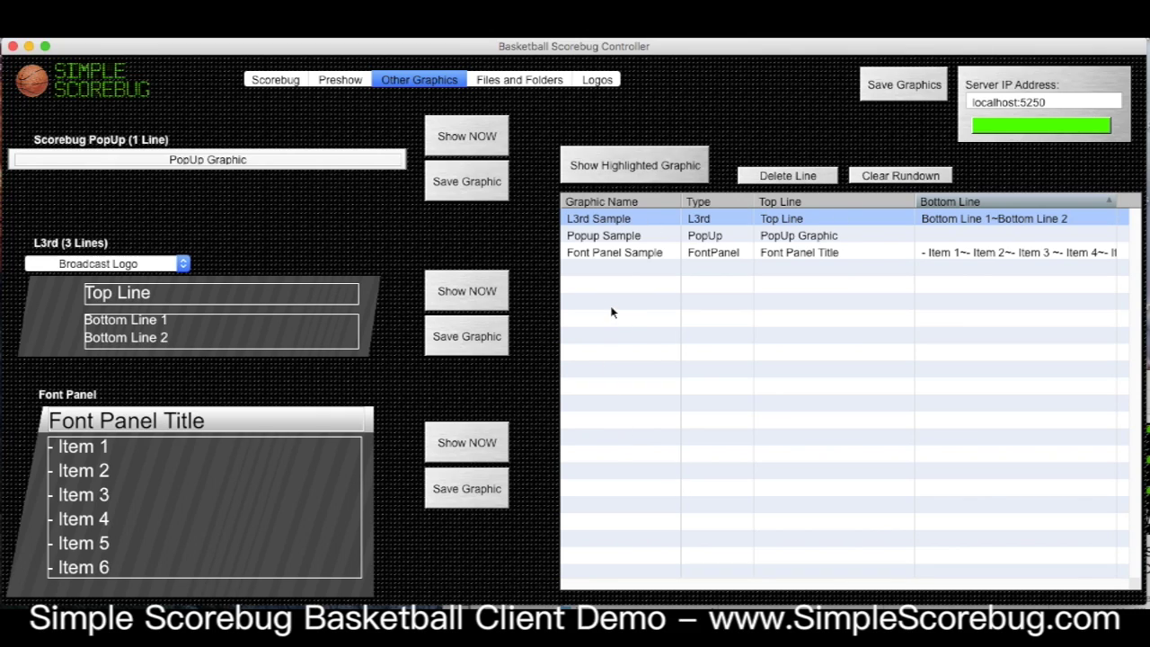
{"action": "left_click", "coordinate": [588, 237]}
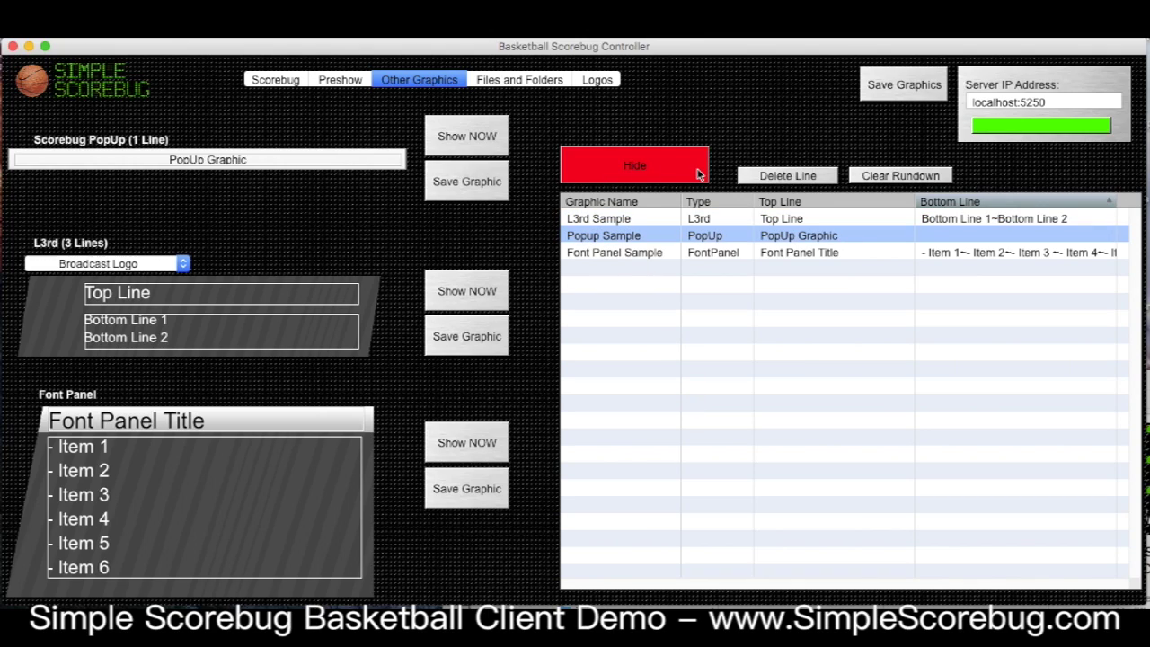
{"action": "left_click", "coordinate": [625, 173]}
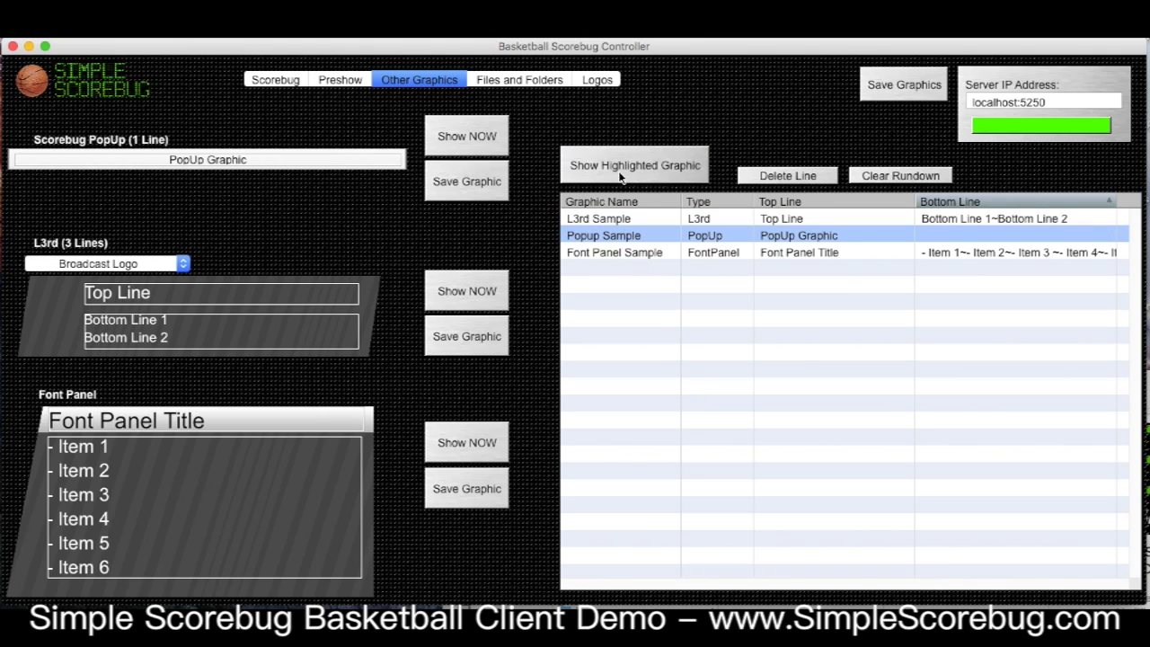
{"action": "left_click", "coordinate": [603, 255]}
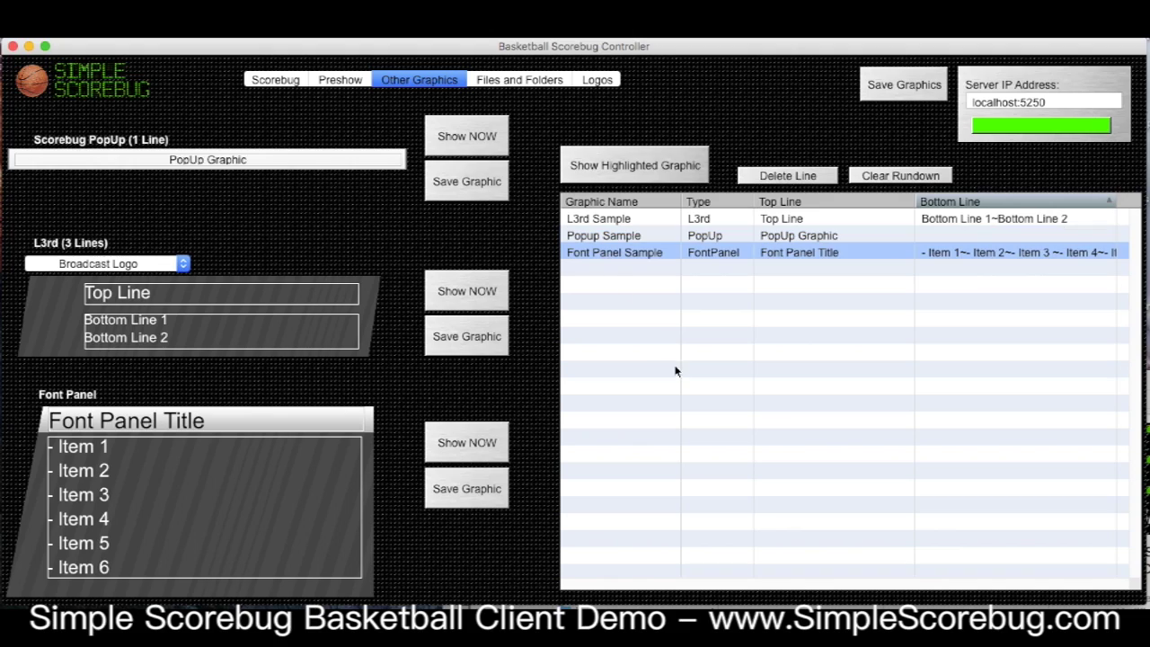
{"action": "left_click", "coordinate": [599, 231]}
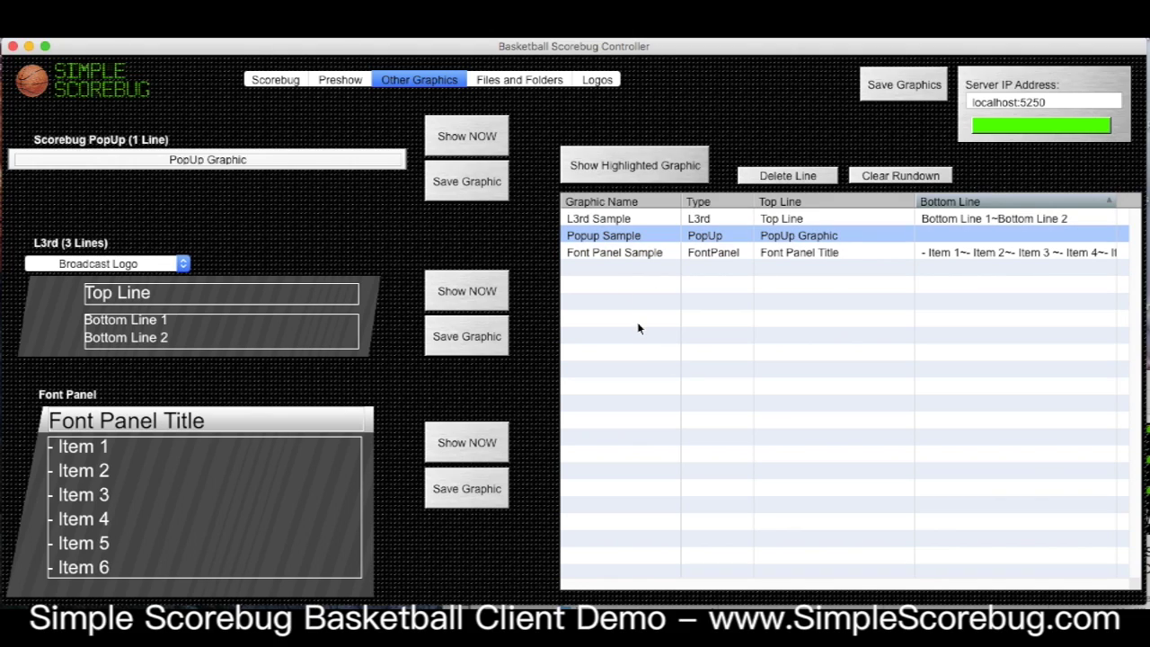
{"action": "left_click", "coordinate": [520, 82]}
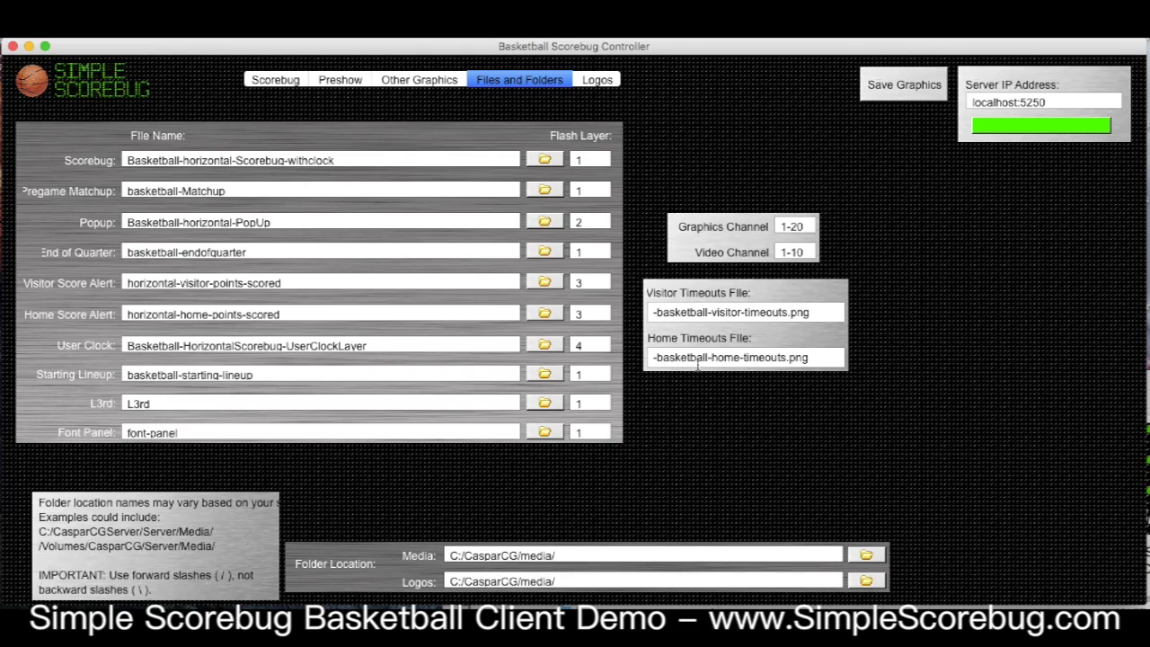
- Show the Logos page with team logo, team colour and broadcast logo fields
{"action": "left_click", "coordinate": [589, 83]}
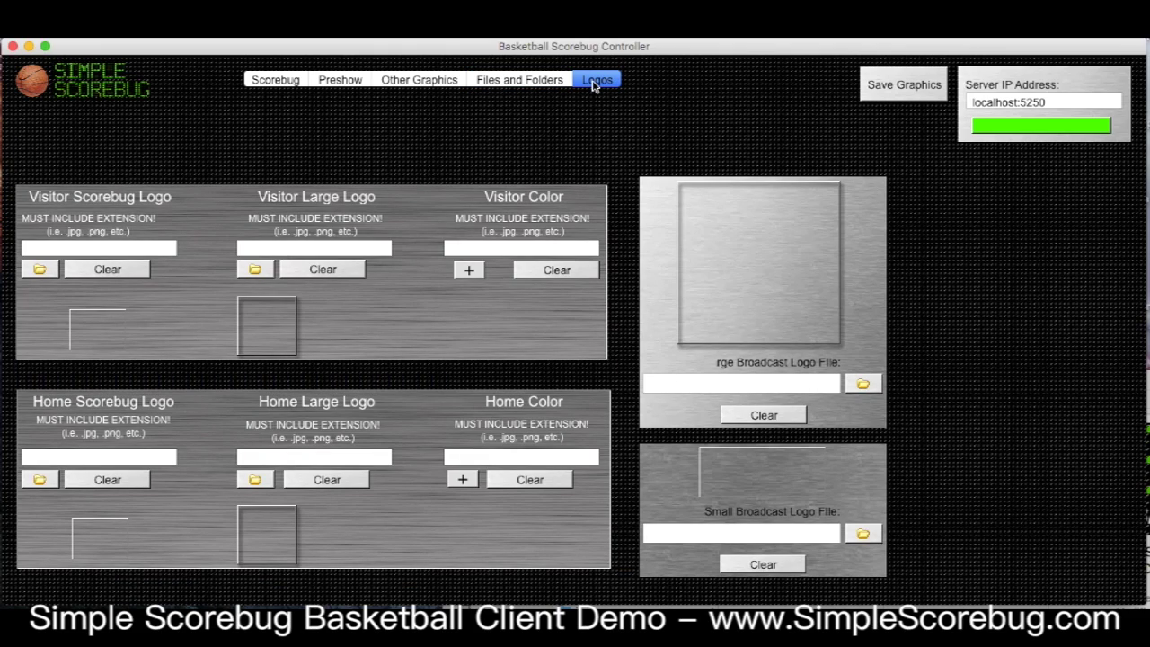